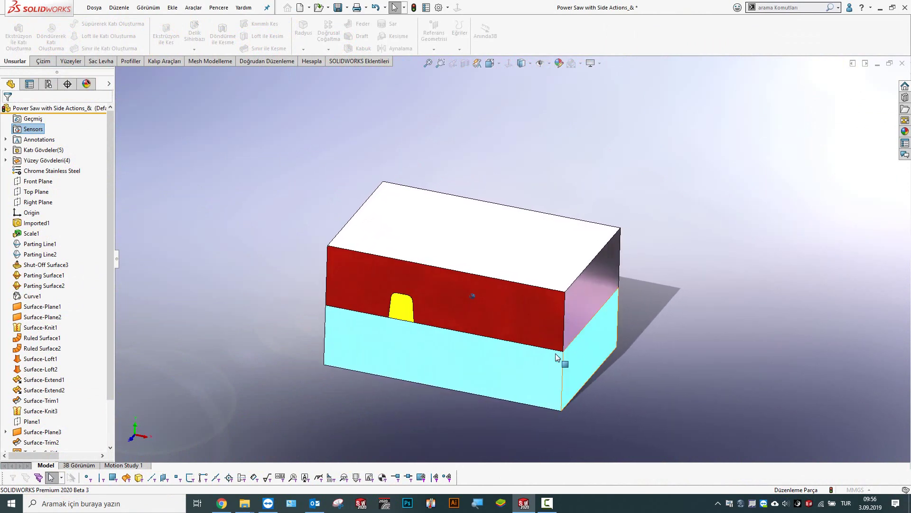
List the solid bodies with their display settings and show Plastic Part Body as wireframe
click(5, 149)
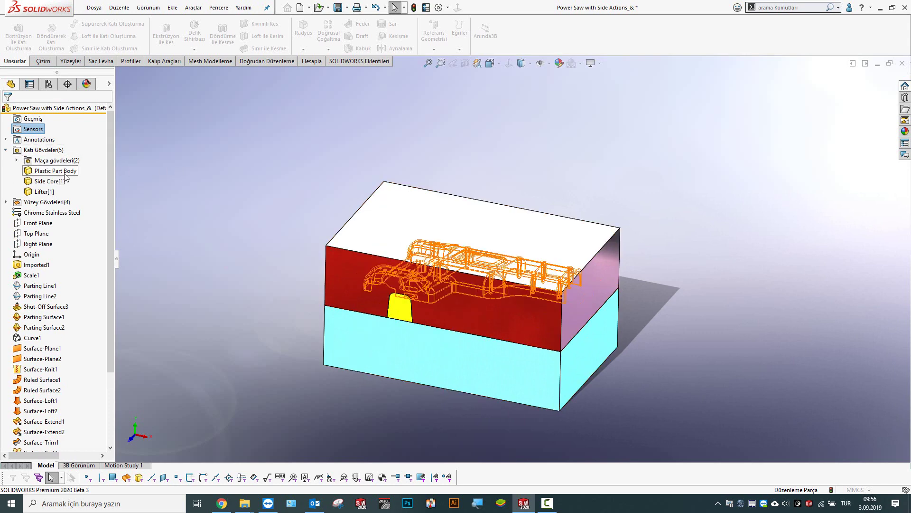
click(110, 85)
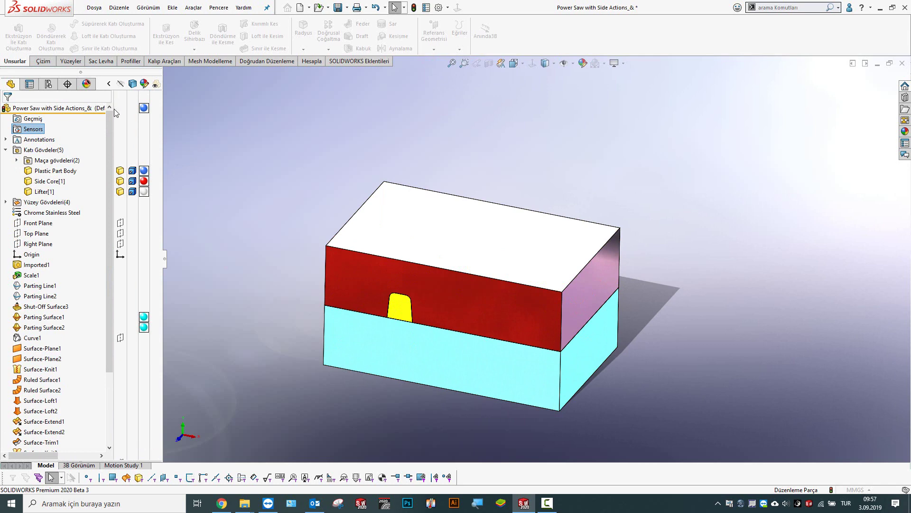
click(120, 170)
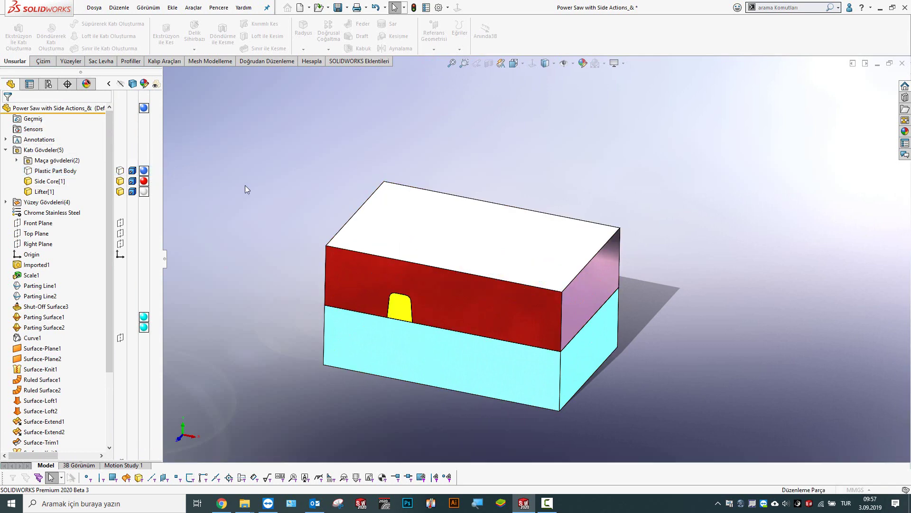
scroll(120, 191, down, 2)
Hide the Side Core to view the cavity, then restore both bodies to opaque display
click(120, 129)
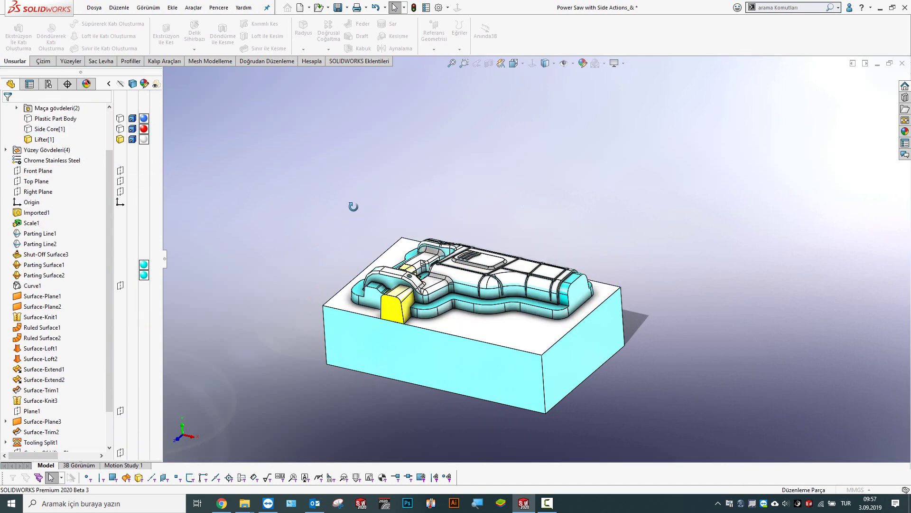
click(120, 119)
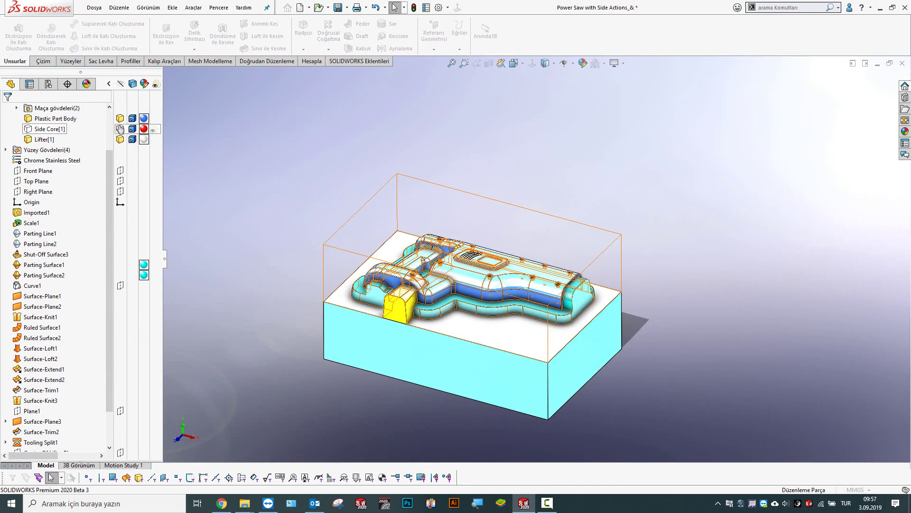
click(120, 128)
mouse_move(299, 227)
middle_down()
mouse_move(316, 367)
mouse_move(311, 161)
mouse_move(309, 199)
middle_up()
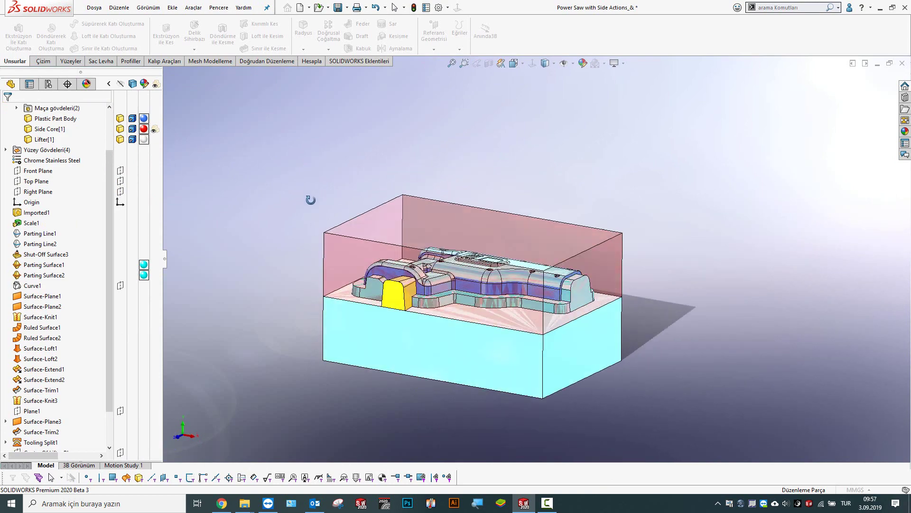
click(154, 128)
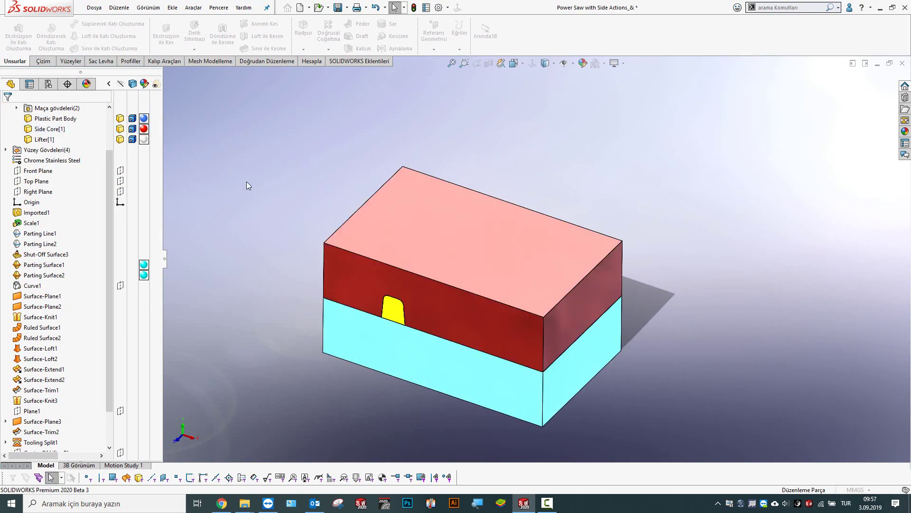
Start a new exploded view via Ekle > Patlatma Görünümü
click(173, 8)
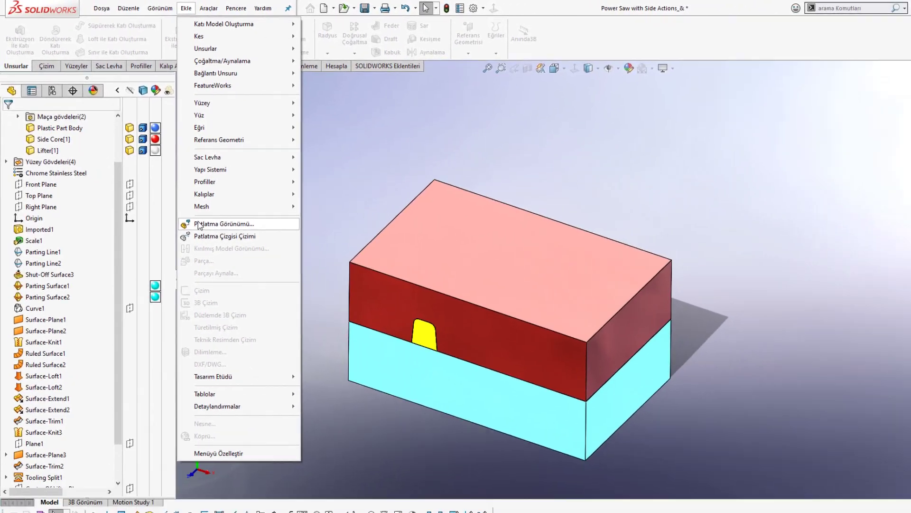
click(272, 307)
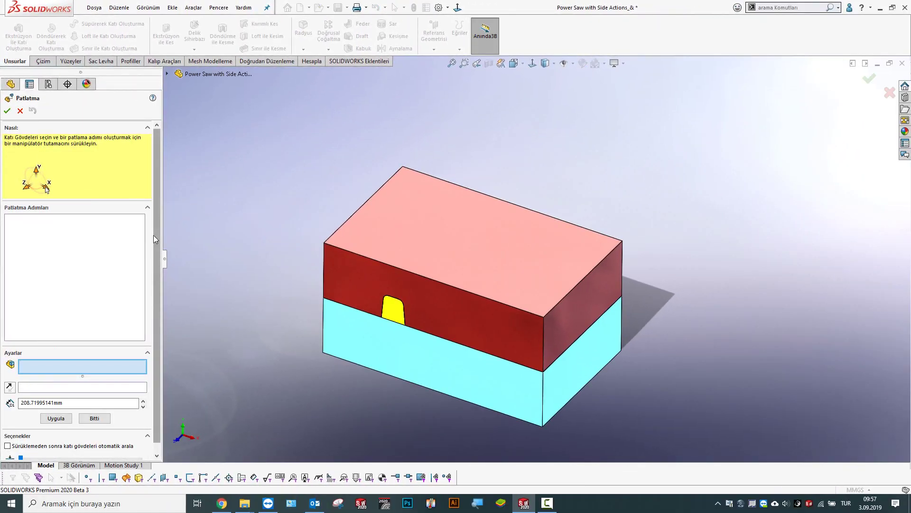
scroll(153, 235, down, 1)
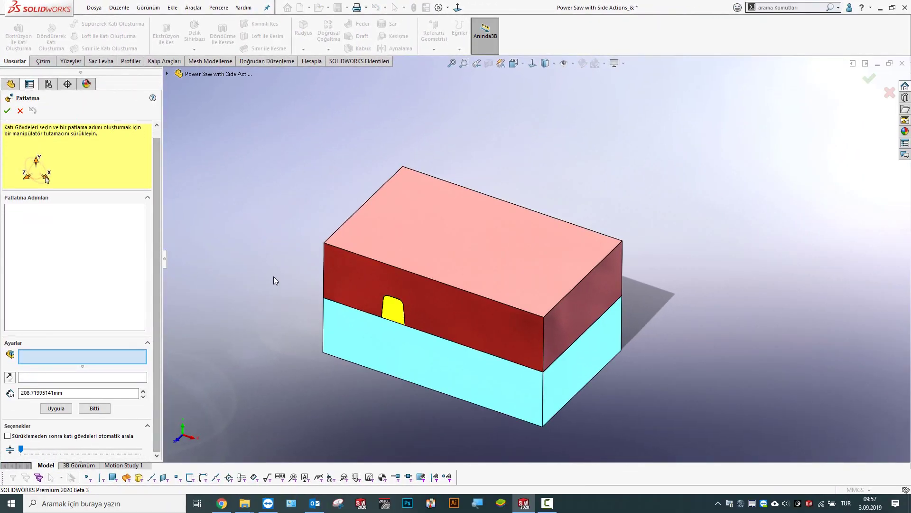
Raise Side Core[1] about 716.86 mm along Y as Explode Step1 (Adımı Patlat1)
click(464, 206)
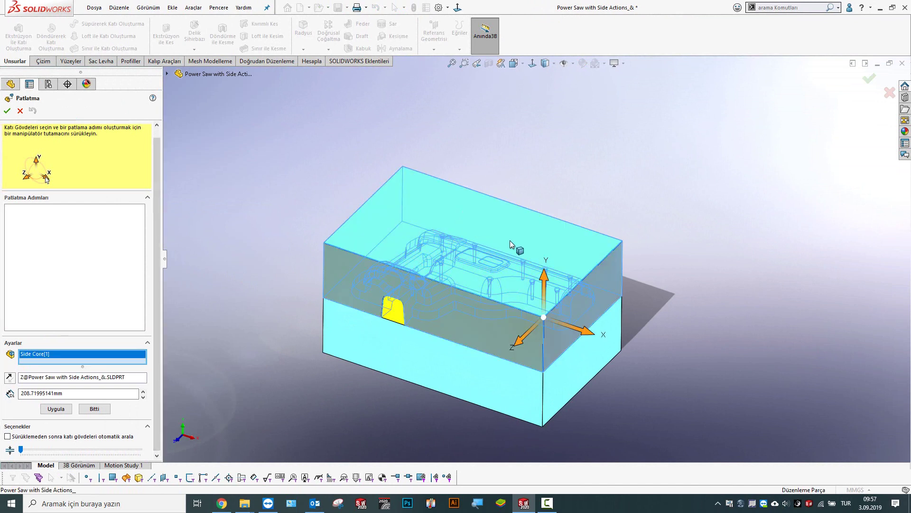
scroll(510, 240, up, 3)
ctrl+middle_drag(516, 203, 495, 255)
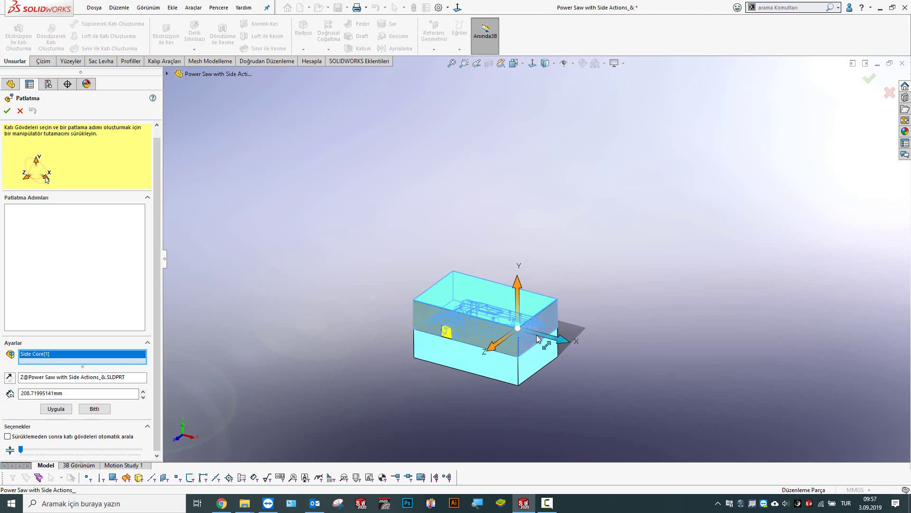
click(97, 395)
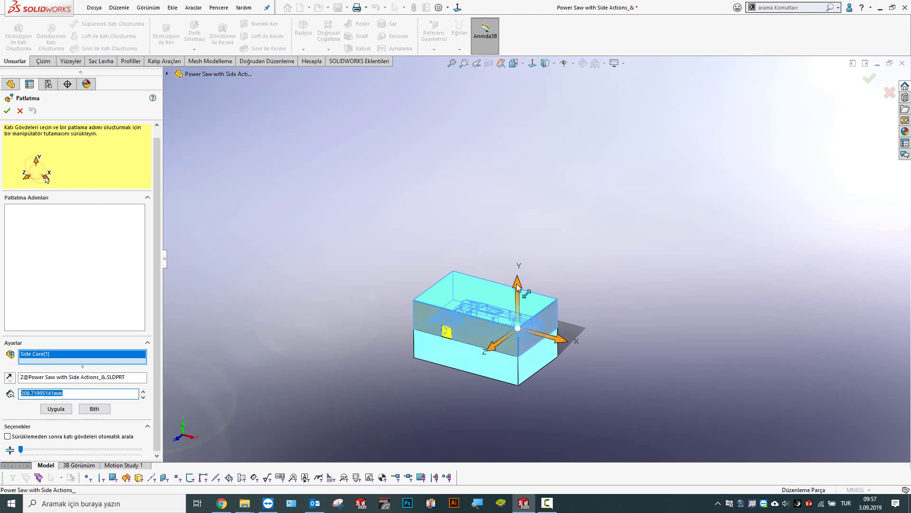
drag(516, 283, 500, 155)
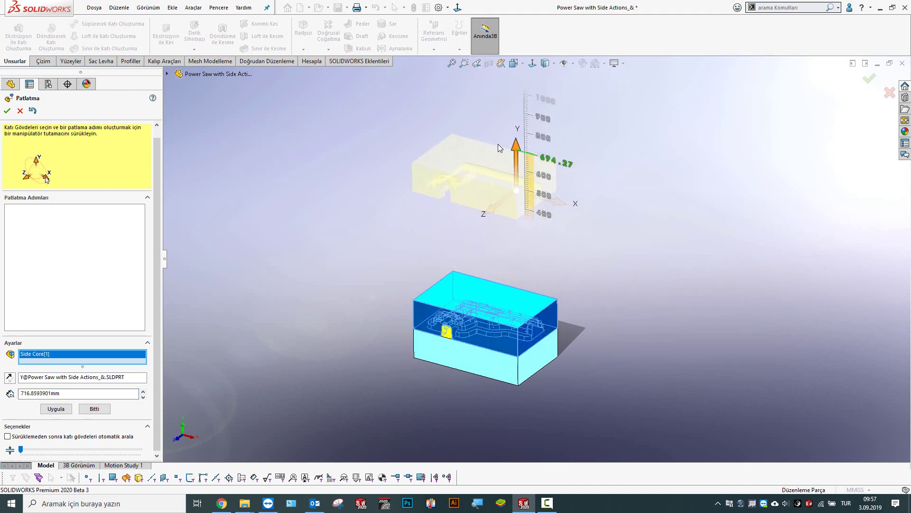
drag(499, 155, 498, 147)
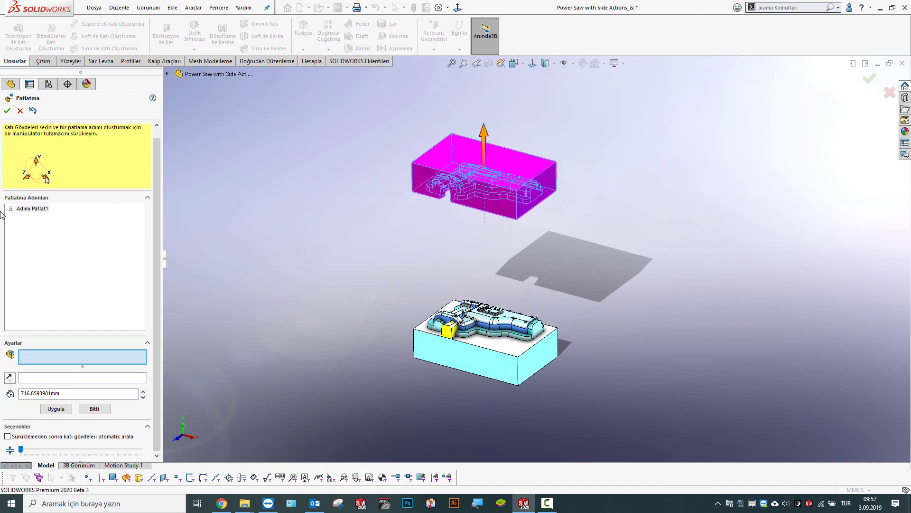
double_click(15, 209)
click(34, 218)
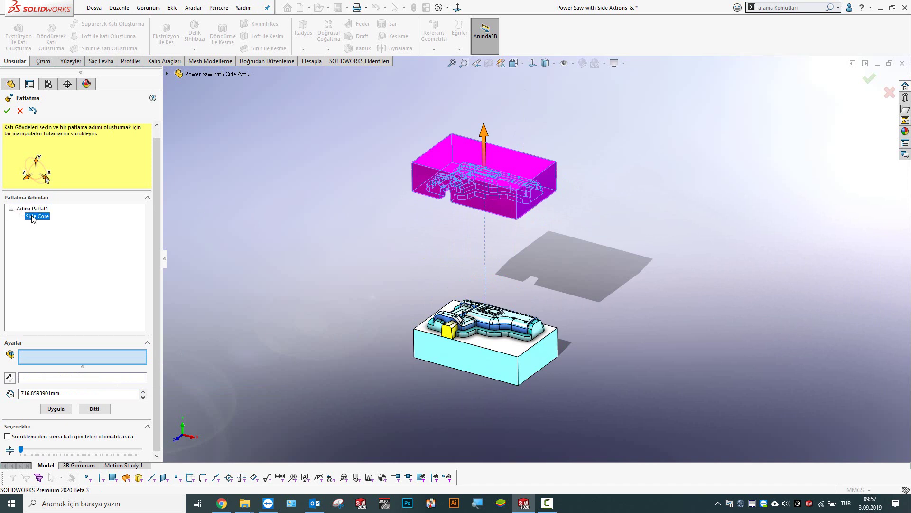
Add steps raising the plastic part along Y and pulling the yellow side block about 484 mm along Z
click(12, 209)
click(482, 319)
drag(512, 289, 503, 241)
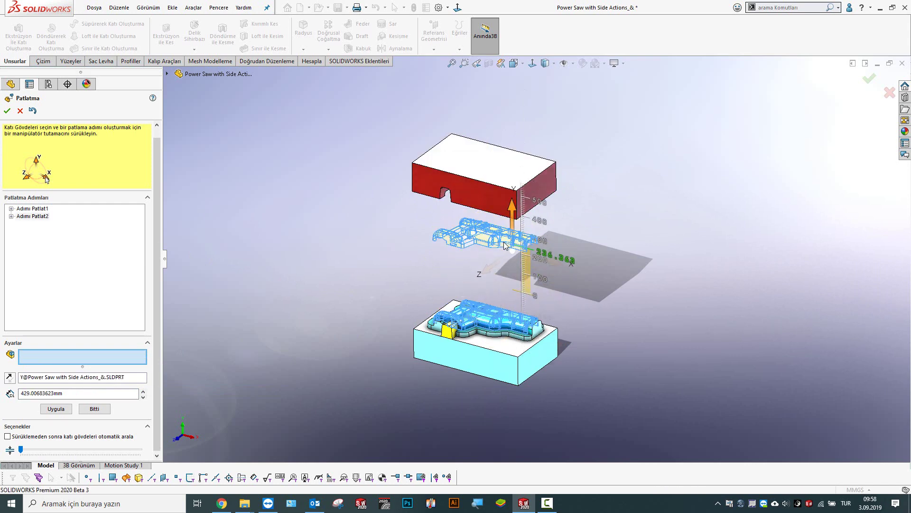
click(449, 330)
drag(432, 348, 377, 375)
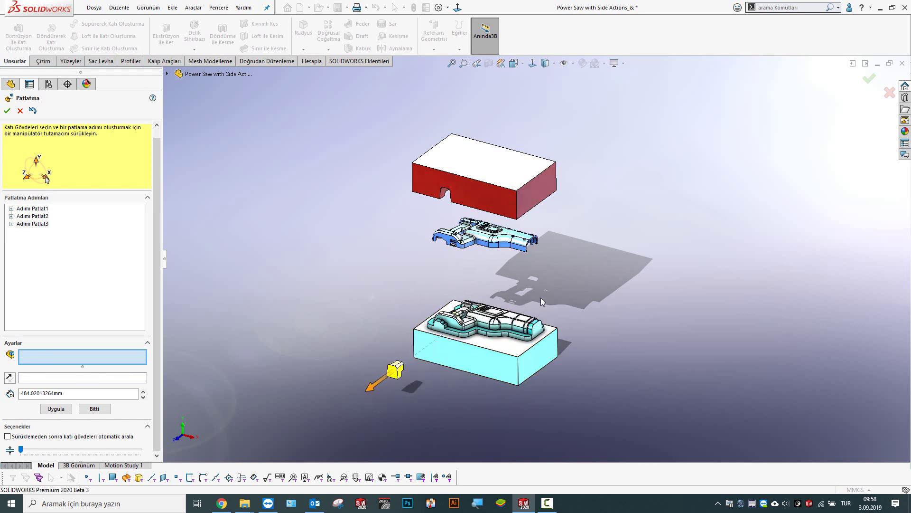
Re-edit Adımı Patlat3 so the yellow side block sits about 315.54 mm out
right_click(34, 227)
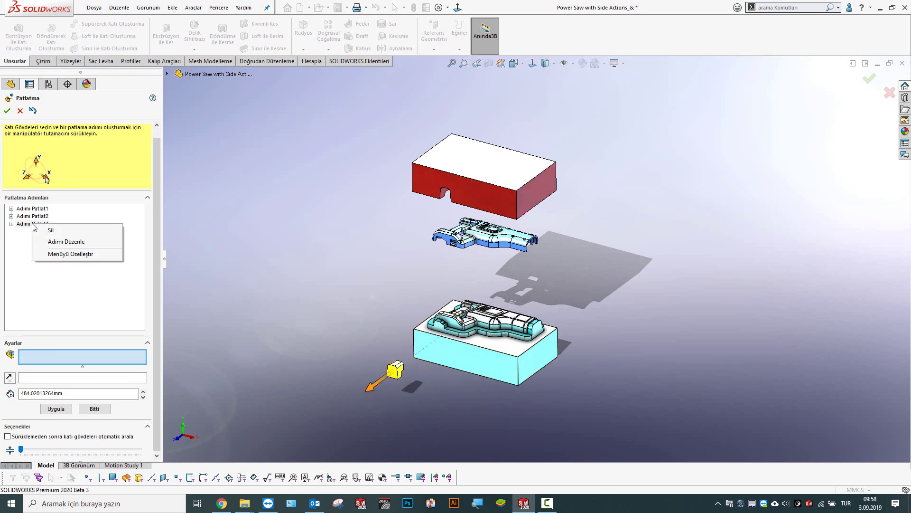
click(59, 242)
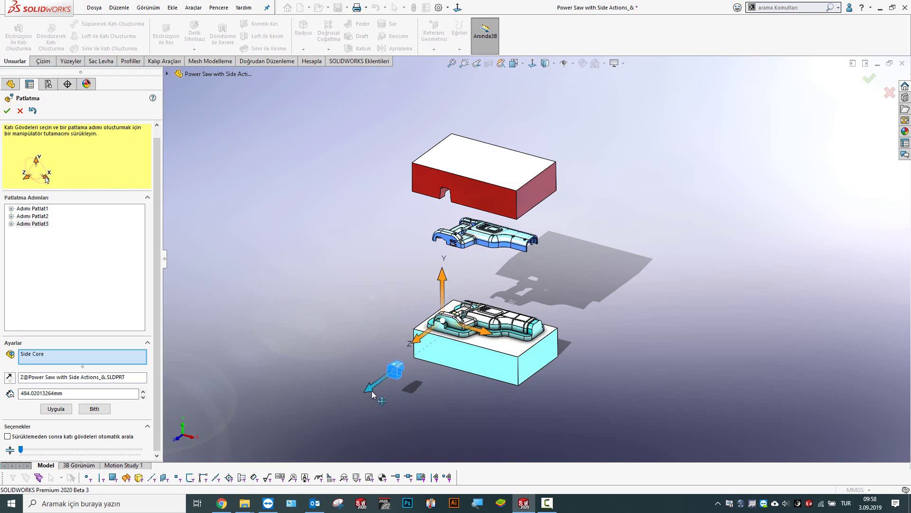
drag(372, 391, 413, 365)
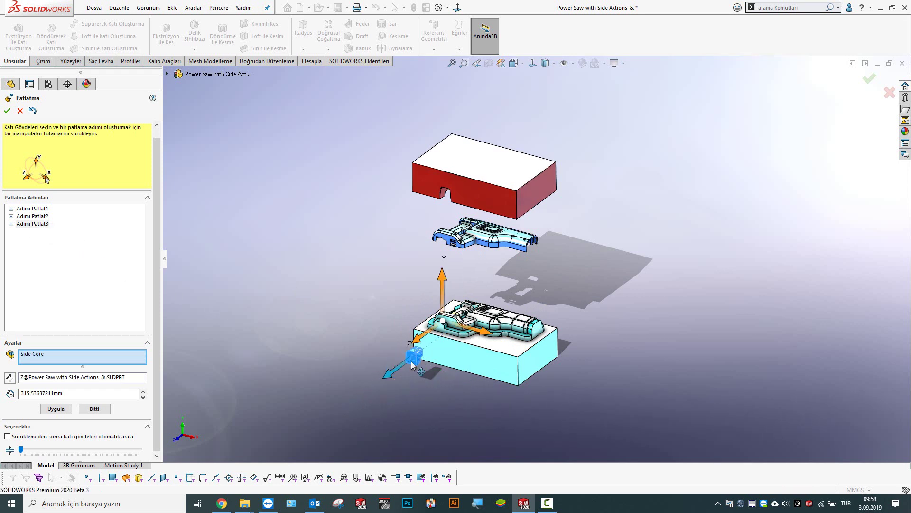
click(96, 409)
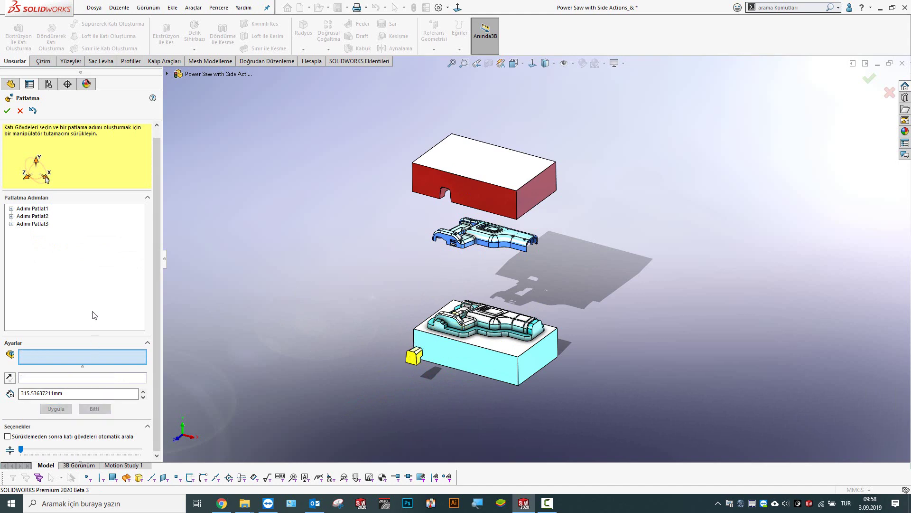
Zoom in, select the Lifter body and orbit to a low side view of it
scroll(475, 294, down, 2)
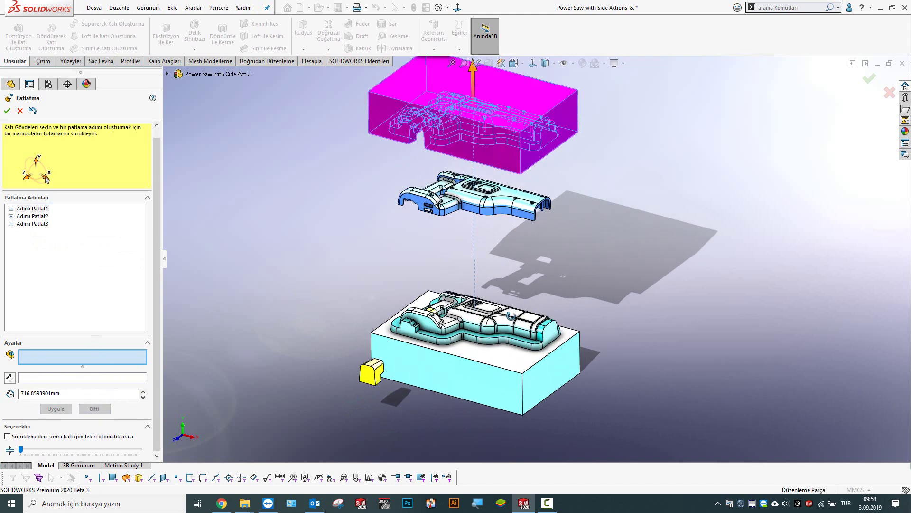
scroll(479, 291, down, 2)
scroll(483, 287, down, 2)
scroll(483, 288, down, 2)
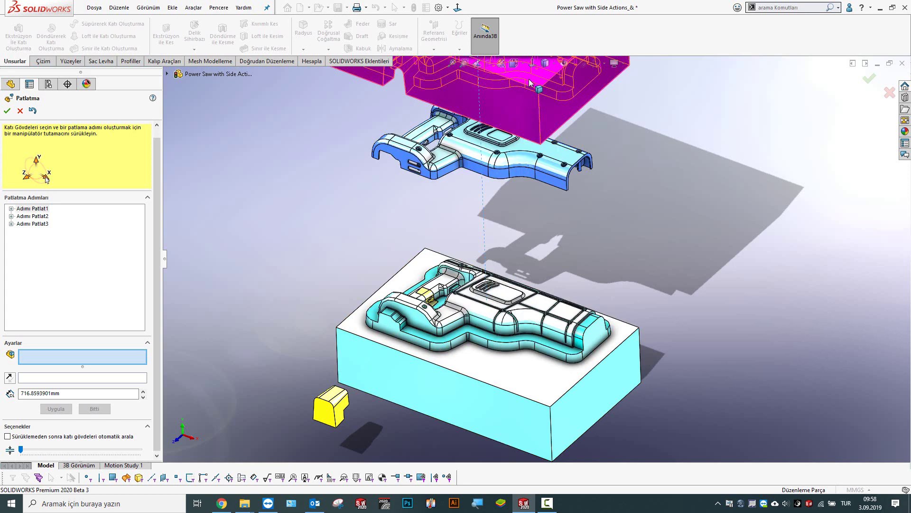
click(430, 298)
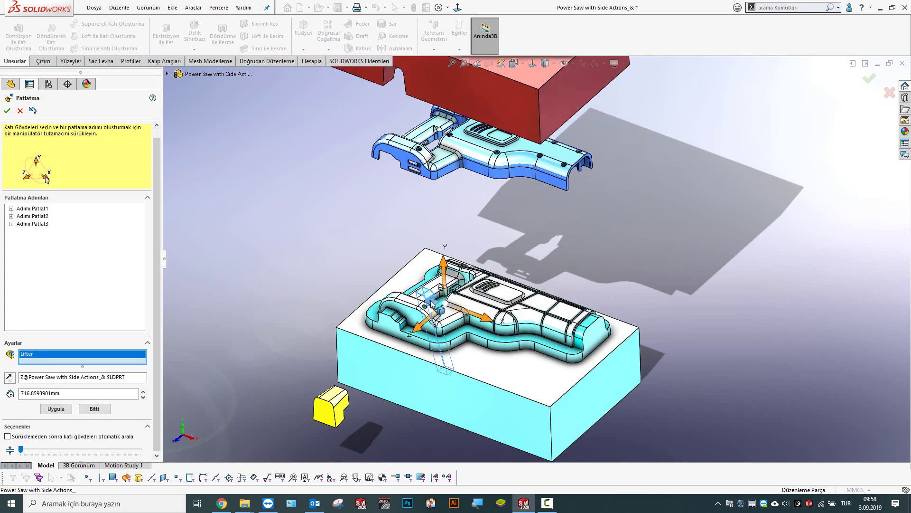
mouse_move(444, 348)
middle_down()
mouse_move(452, 247)
mouse_move(476, 227)
middle_up()
Reset the display to Shaded With Edges and activate the explode direction field
click(545, 63)
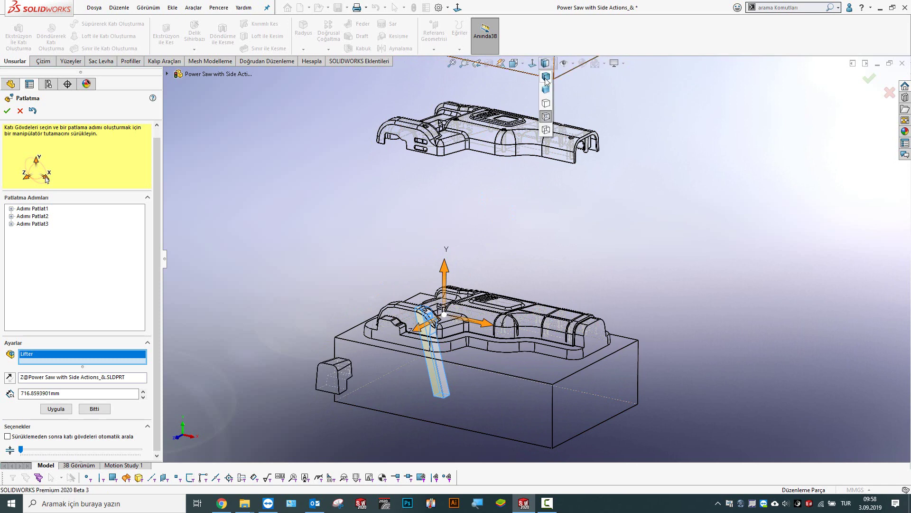
click(545, 79)
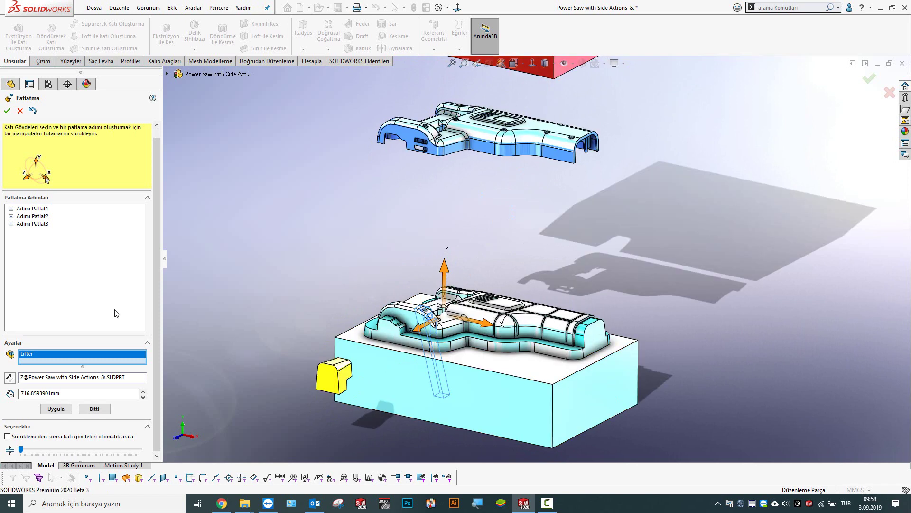
click(48, 378)
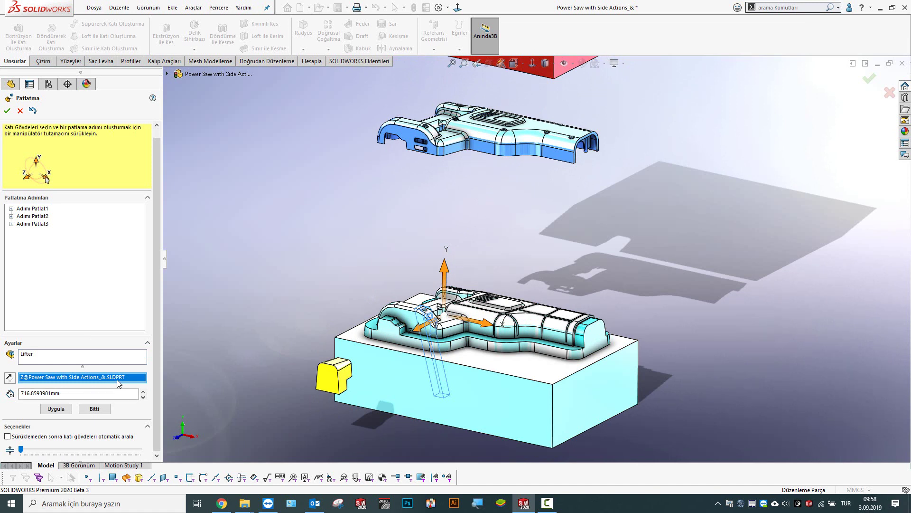
right_click(109, 382)
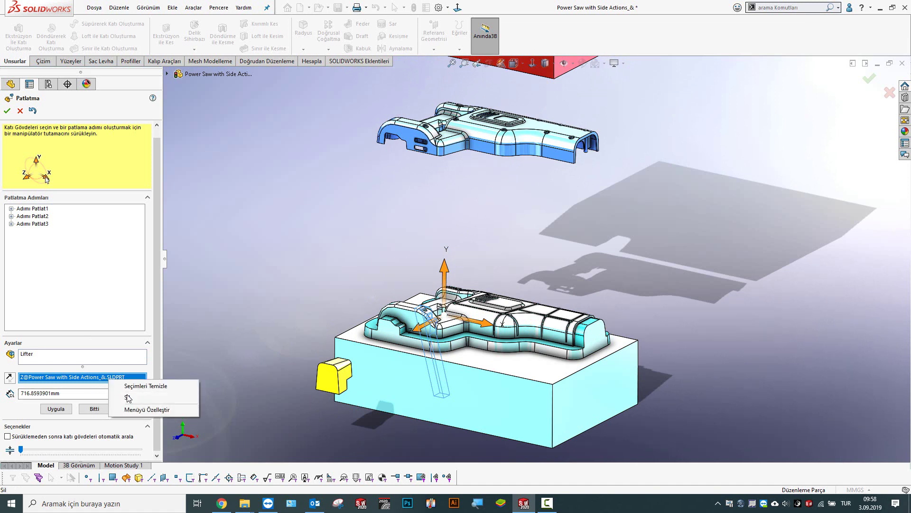
Clear the direction reference and pick the hidden Lifter body using Diğerlerini Seç
click(137, 386)
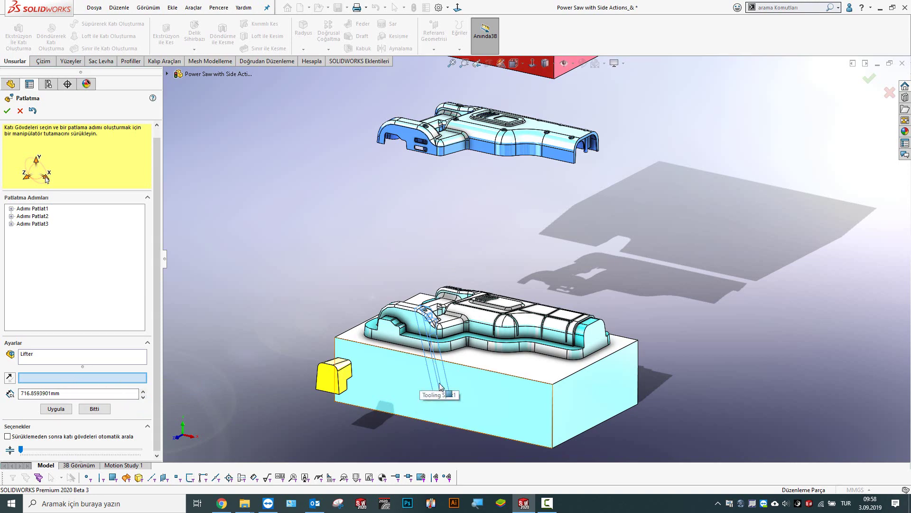
mouse_move(409, 401)
middle_down()
mouse_move(404, 432)
mouse_move(394, 371)
middle_up()
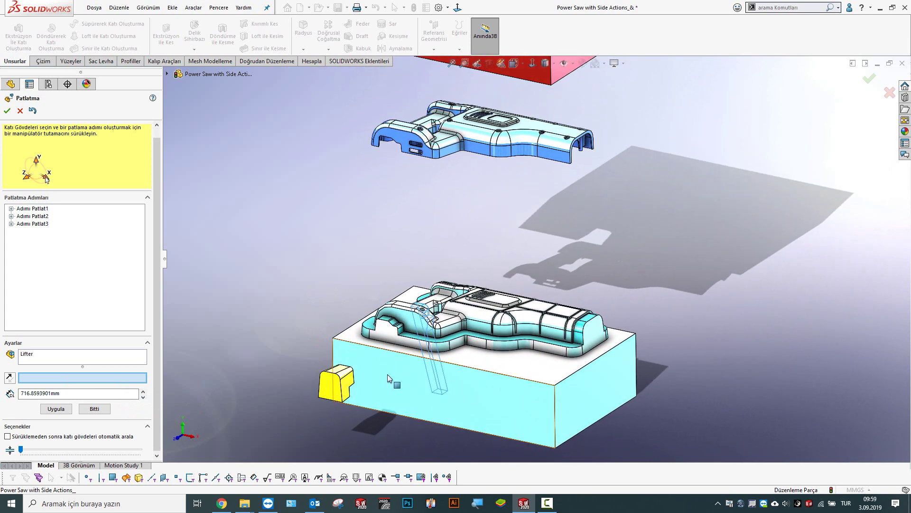
right_click(401, 375)
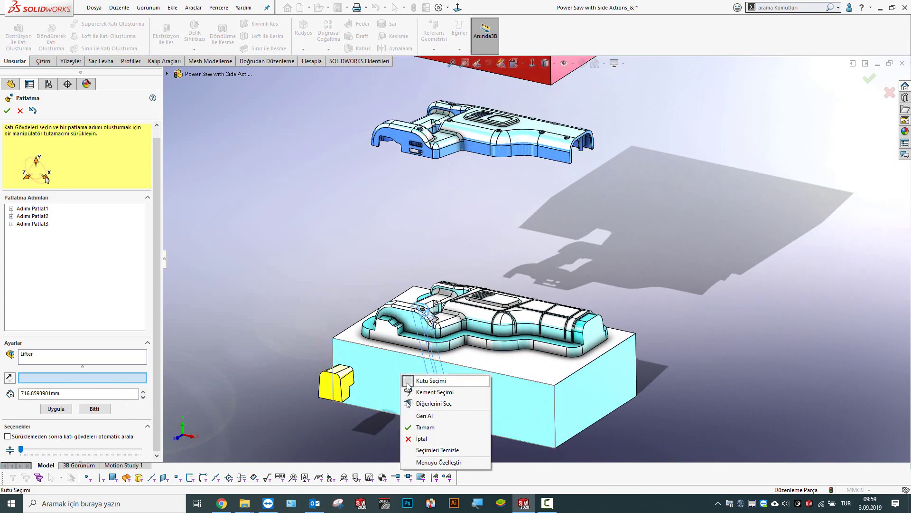
click(417, 403)
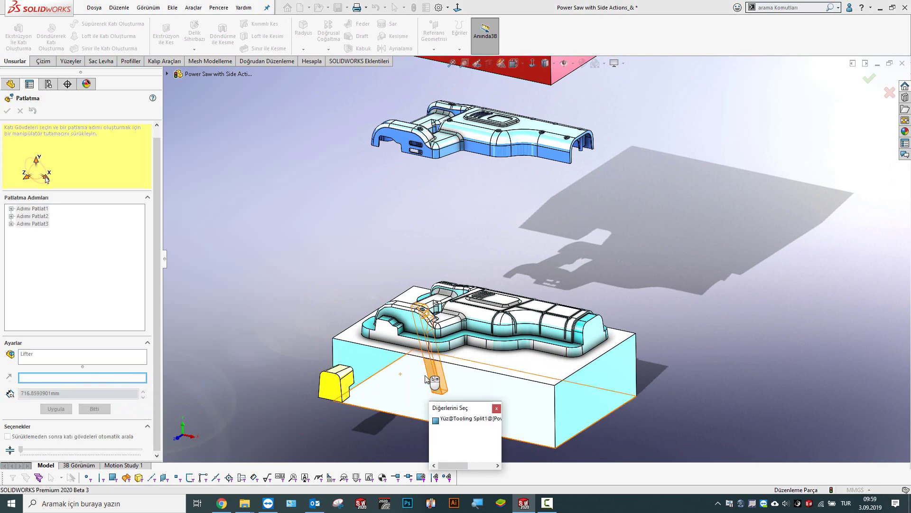
mouse_move(417, 397)
middle_down()
mouse_move(450, 327)
mouse_move(430, 362)
middle_up()
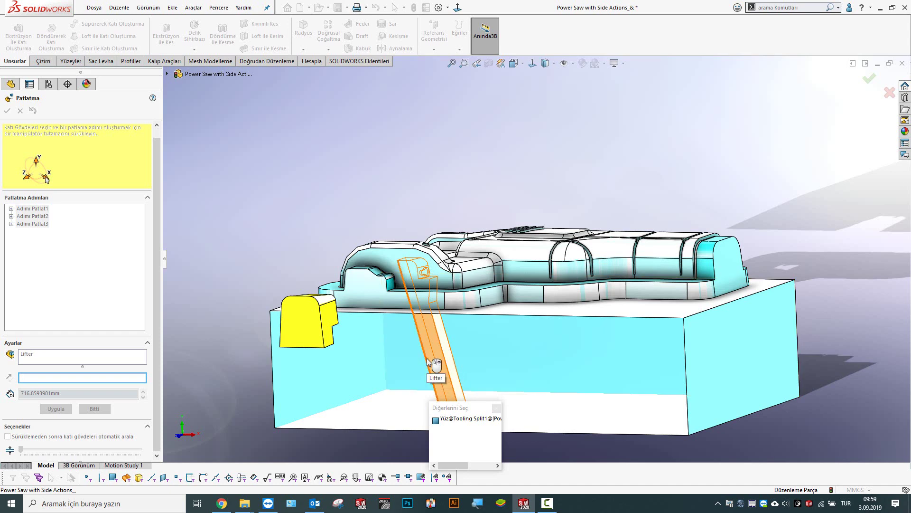
click(428, 362)
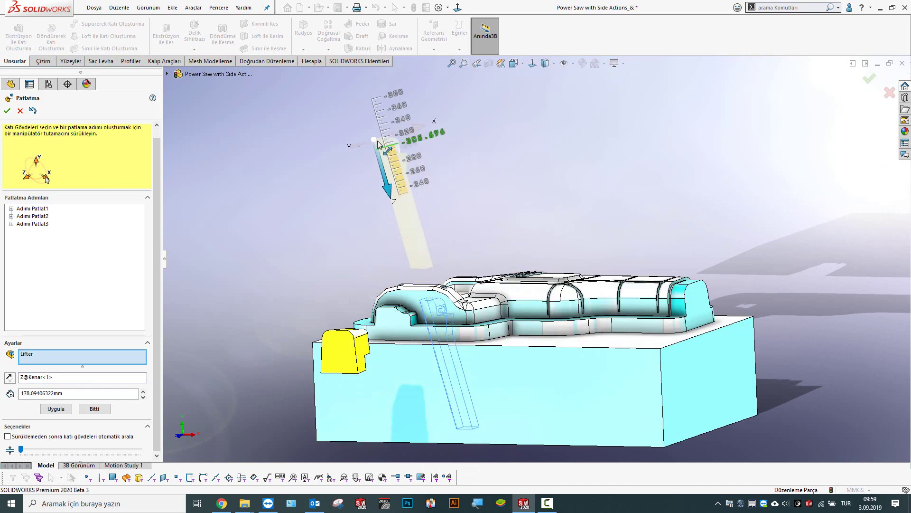
Pull the Lifter about 282 mm along its angled edge, confirming Adımı Patlat4
drag(434, 343, 372, 129)
middle_drag(372, 130, 375, 200)
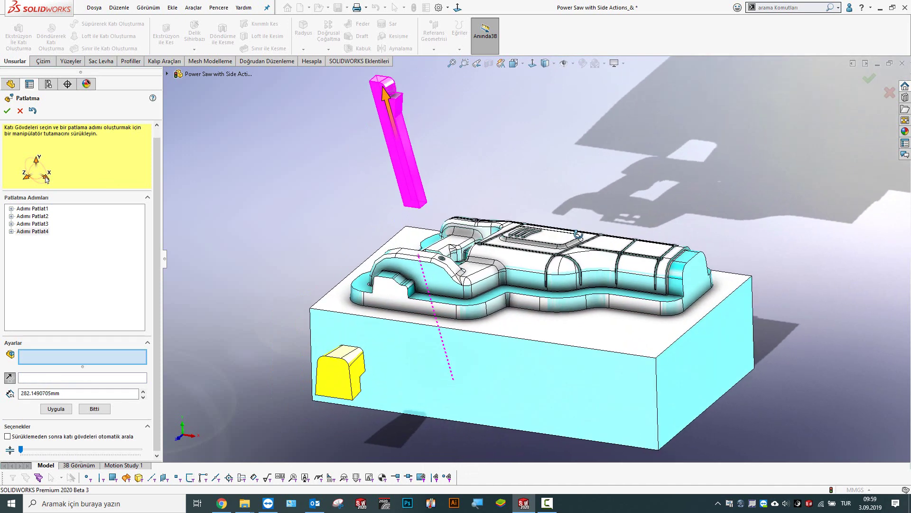
click(94, 409)
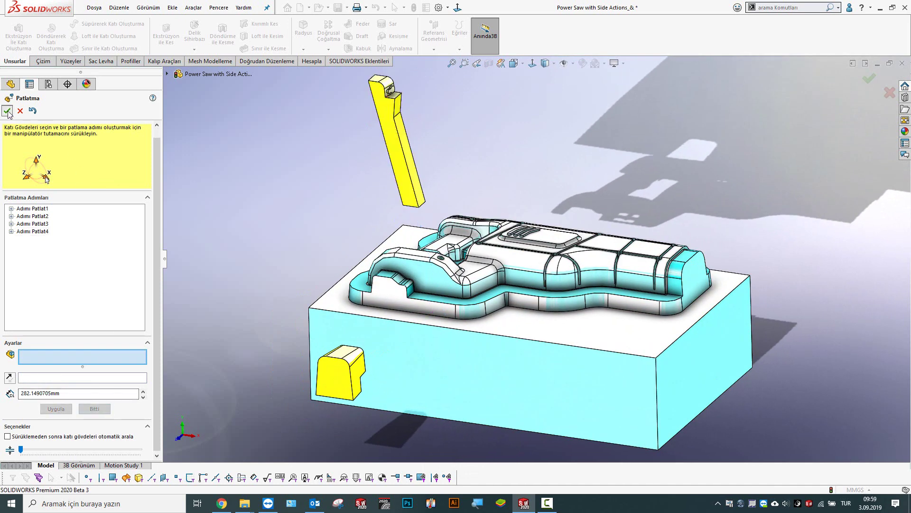
Fit the exploded mold and expand Patlatma Görünümü2's steps in ConfigurationManager
scroll(116, 123, up, 3)
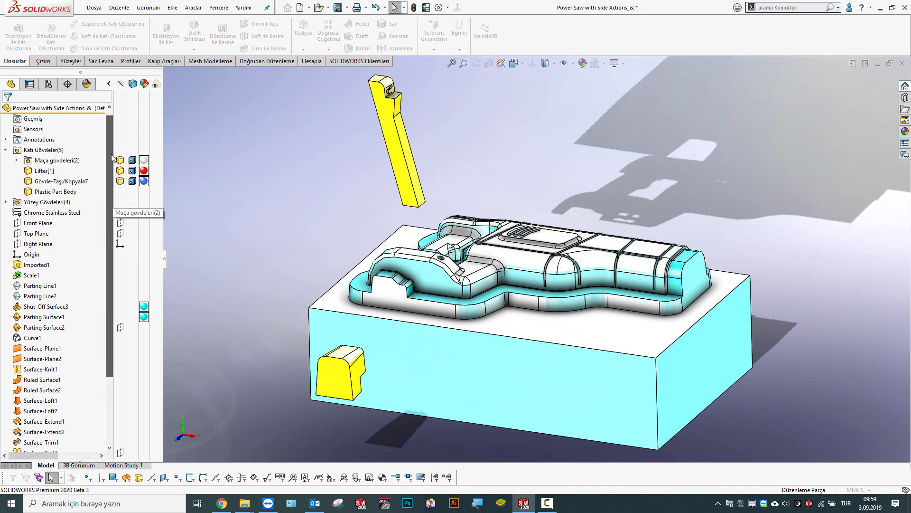
middle_drag(401, 212, 442, 214)
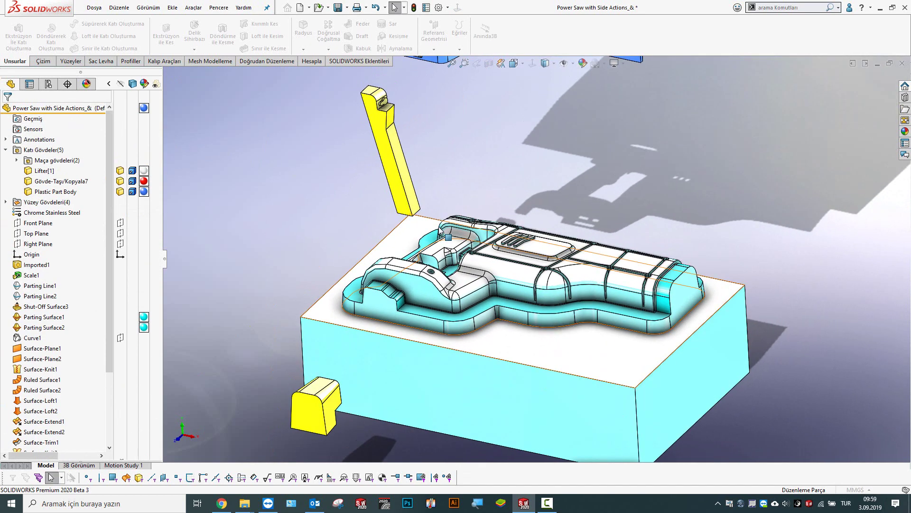
key(f)
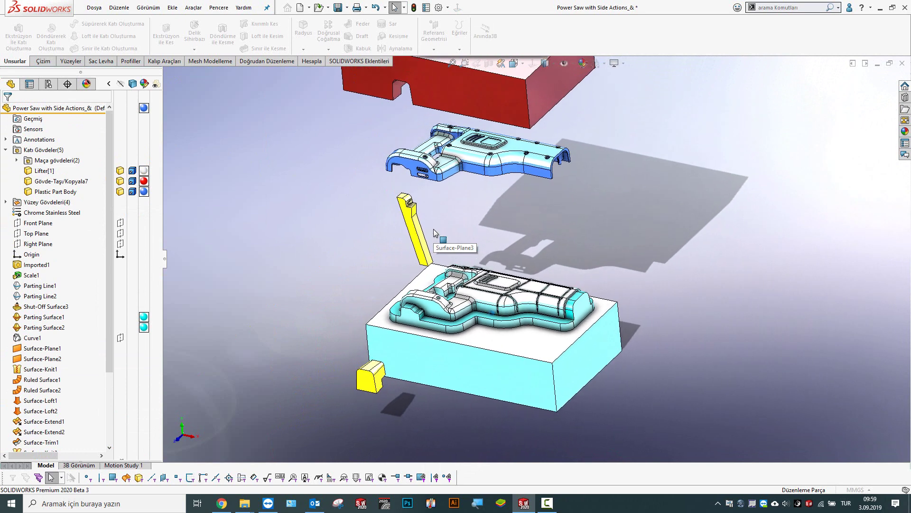
click(48, 84)
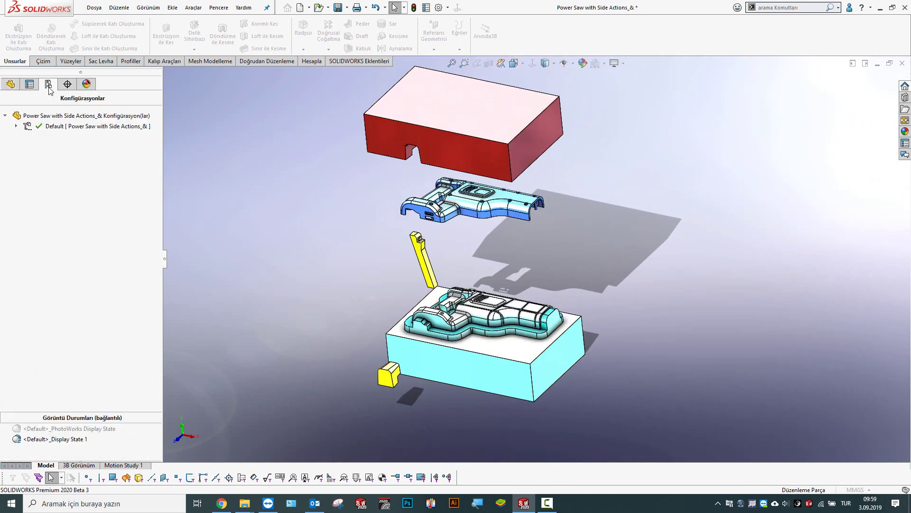
click(16, 126)
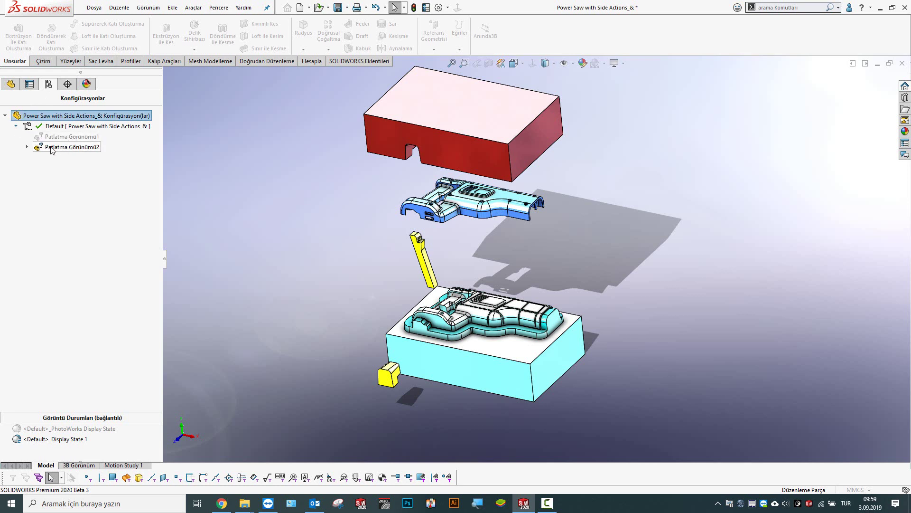
click(28, 148)
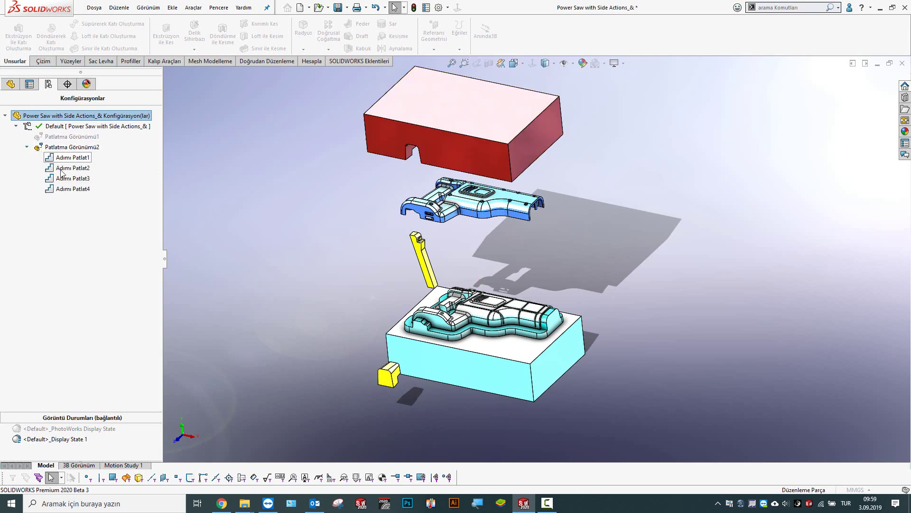
Collapse and re-explode Patlatma Görünümü2, then begin renaming it
right_click(77, 151)
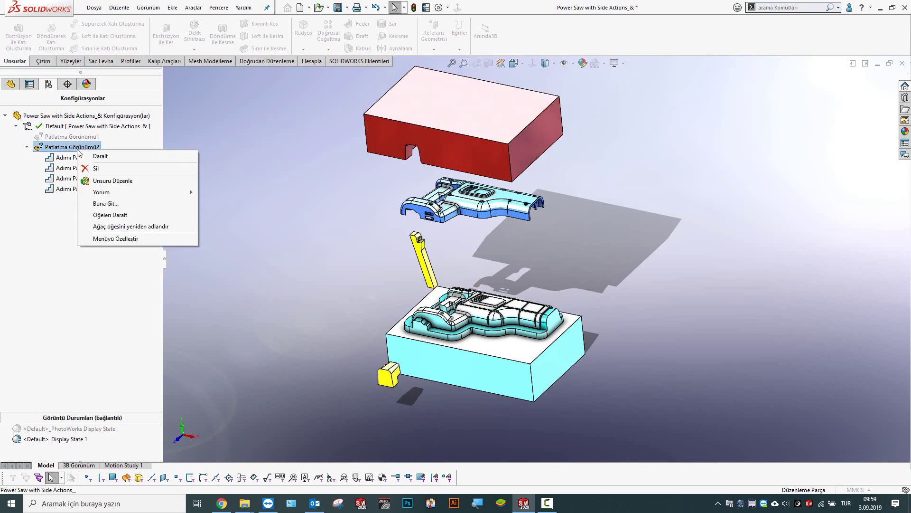
click(90, 156)
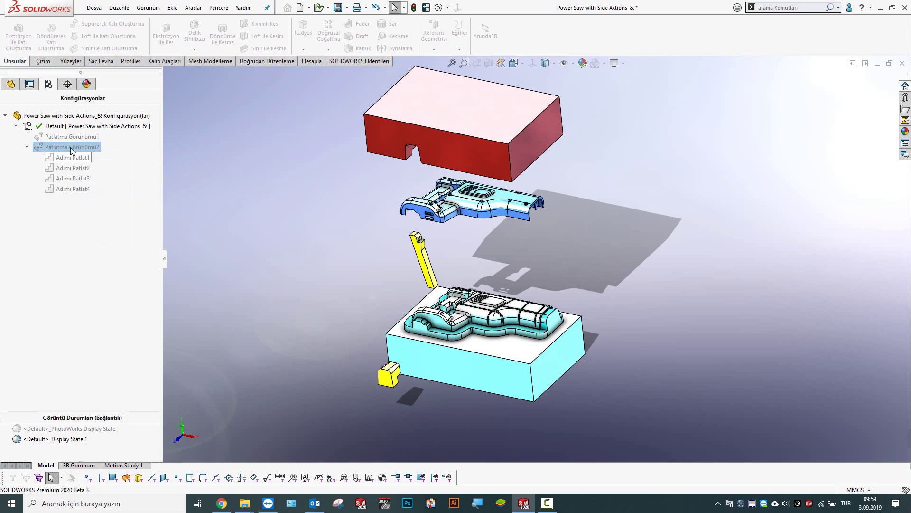
right_click(72, 151)
click(87, 157)
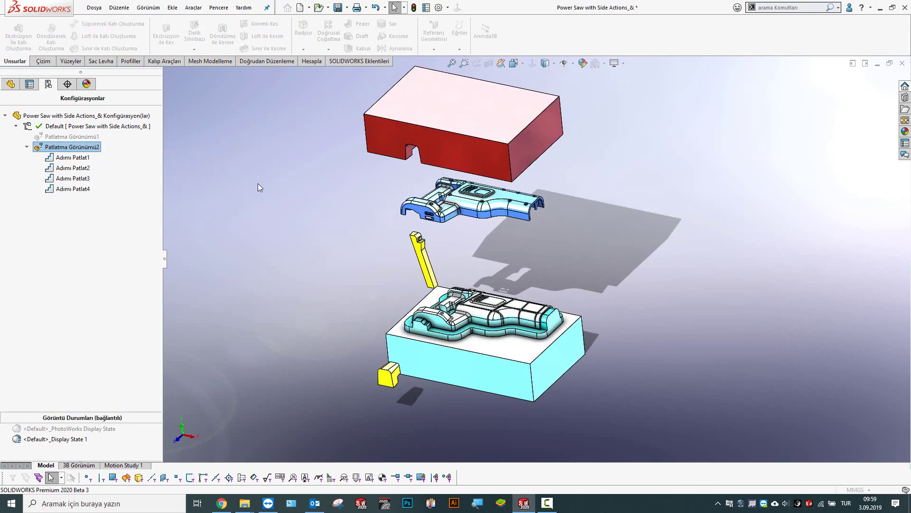
right_click(88, 149)
click(141, 226)
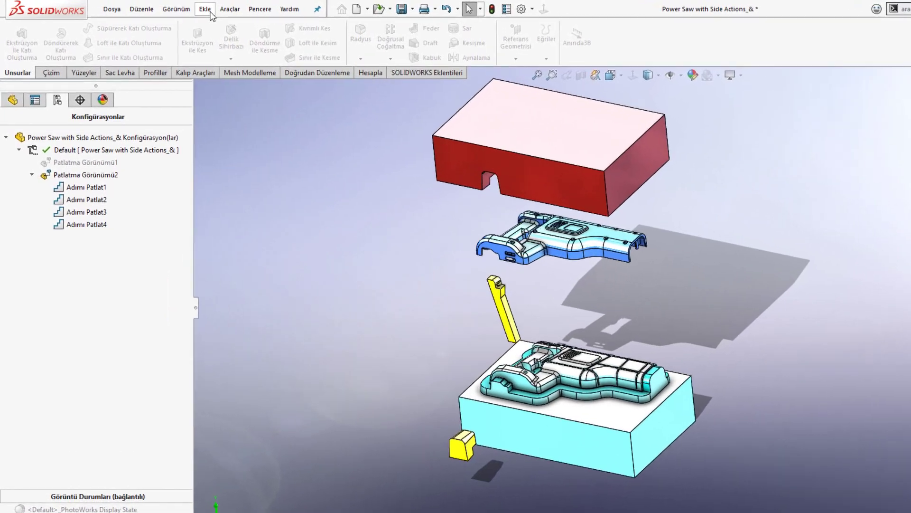
Start an explode-line sketch with a route line from the plastic part to the red block's top face
click(210, 12)
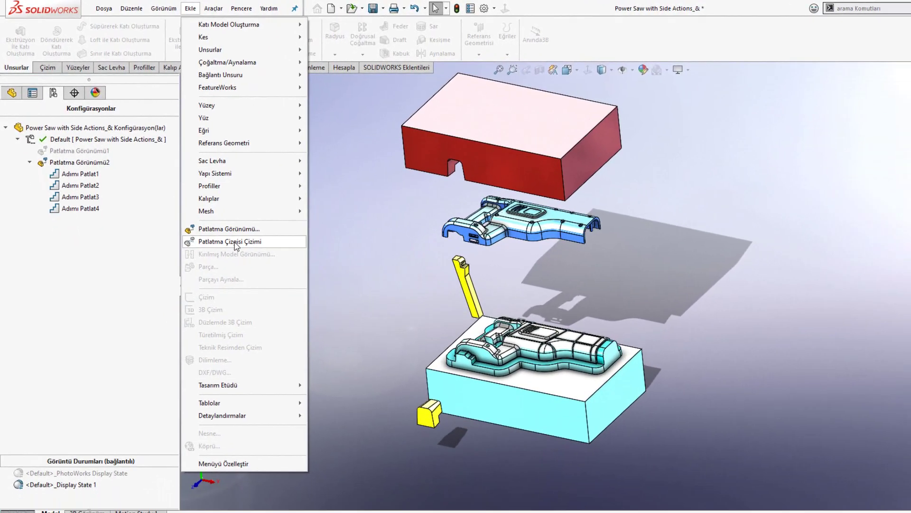
click(272, 281)
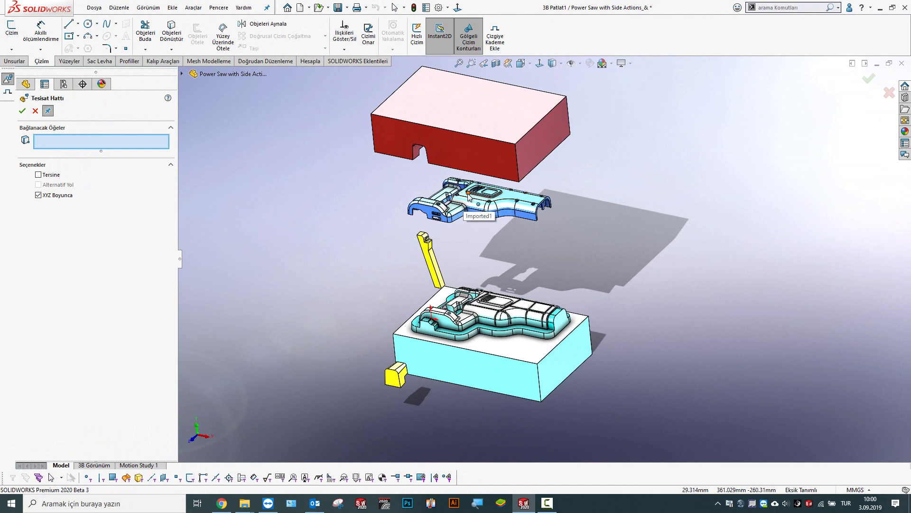
click(456, 148)
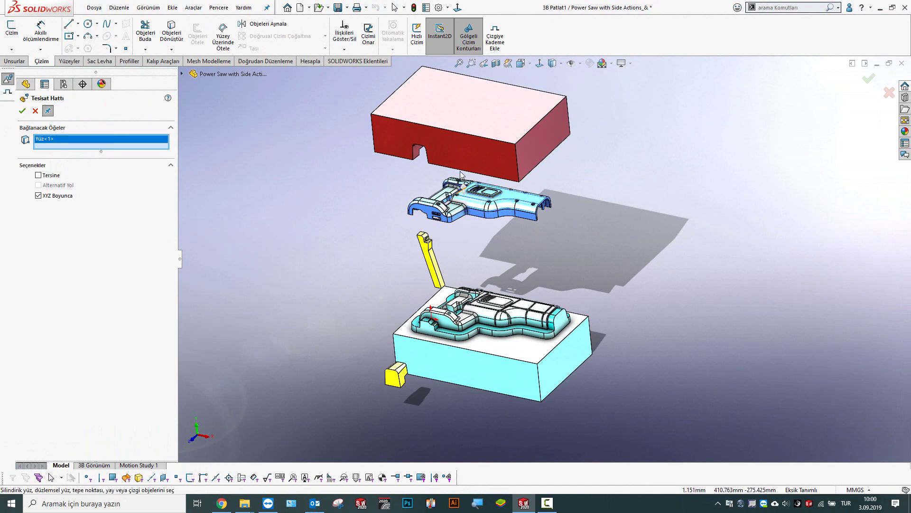
click(461, 108)
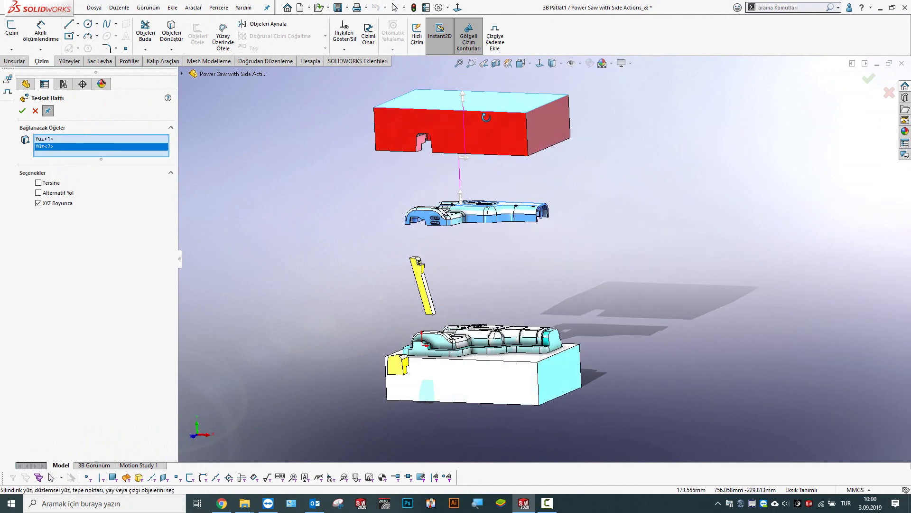
click(22, 110)
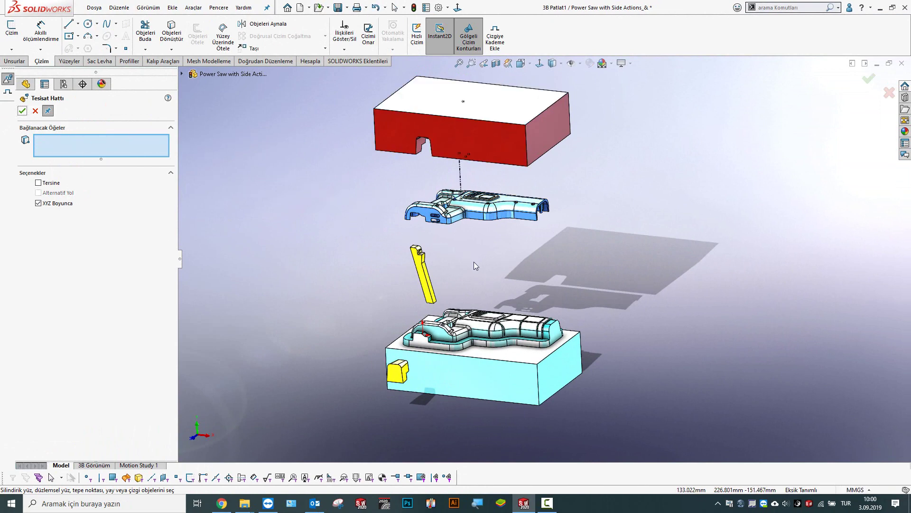
Add a second dashed route line linking the core block face to the plastic part
middle_drag(467, 275, 470, 337)
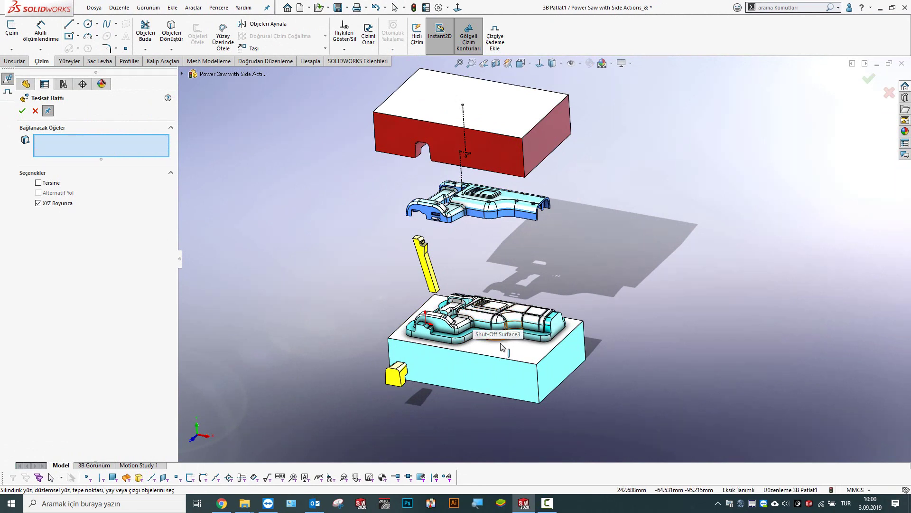
click(518, 313)
click(506, 200)
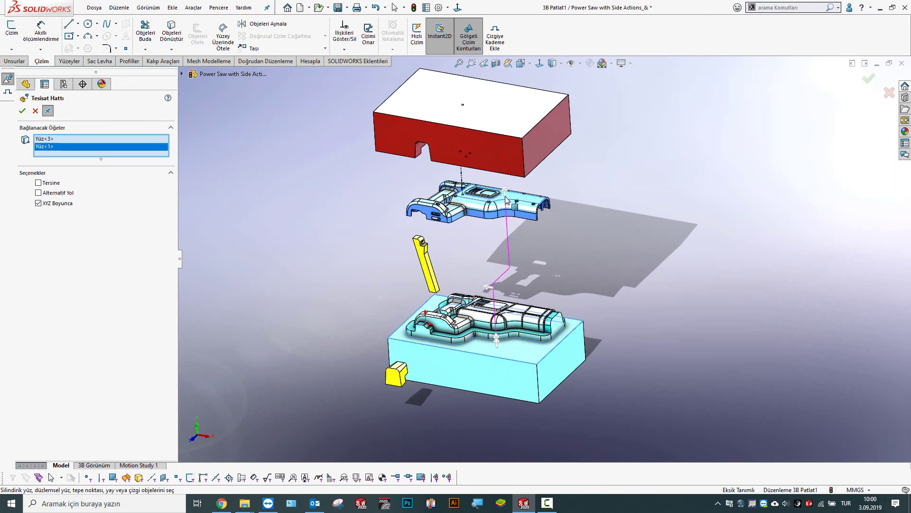
middle_drag(510, 286, 546, 284)
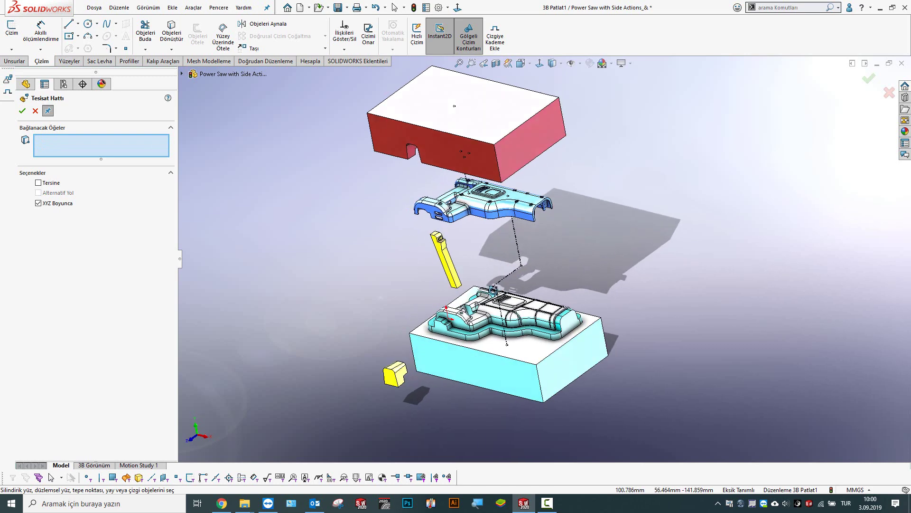
click(24, 113)
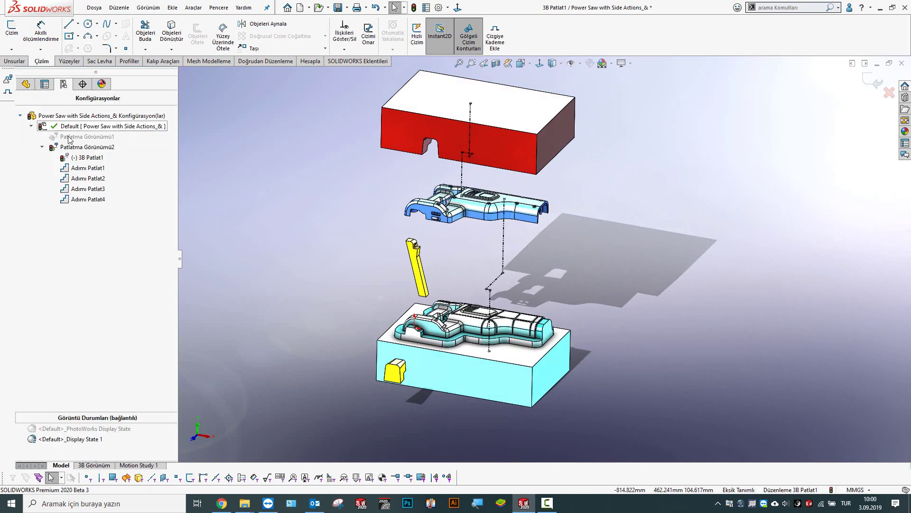
click(93, 148)
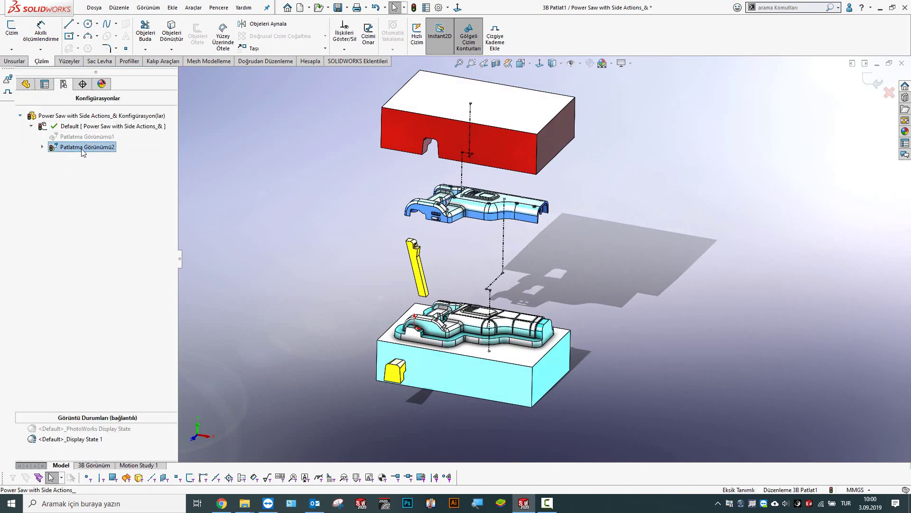
right_click(94, 153)
key(Escape)
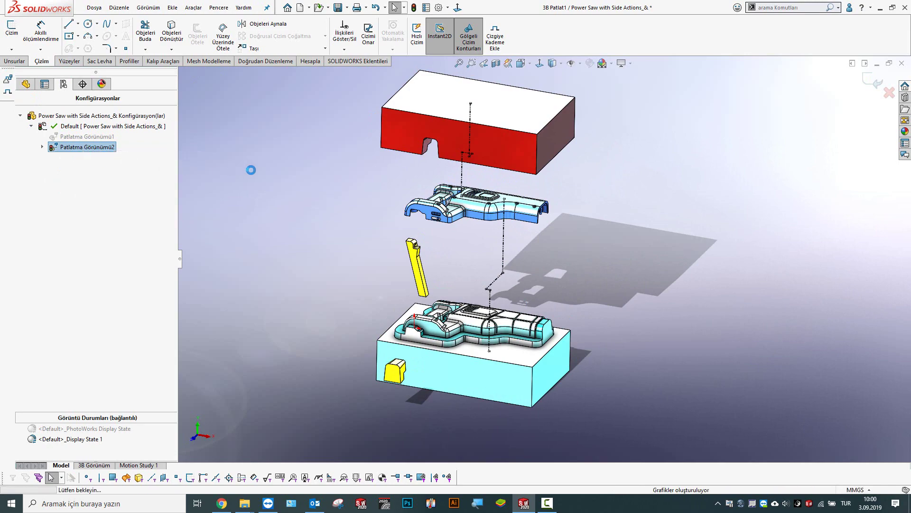